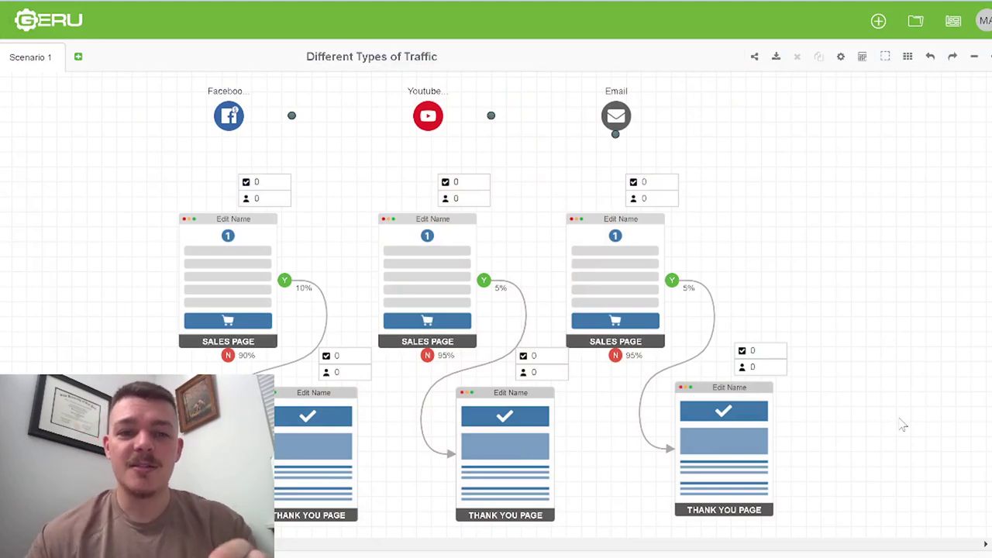
Examine the traffic entries of the Facebook, YouTube and Email sources, including each campaign's number of visitors
left_click(235, 122)
left_click(436, 124)
left_click(623, 126)
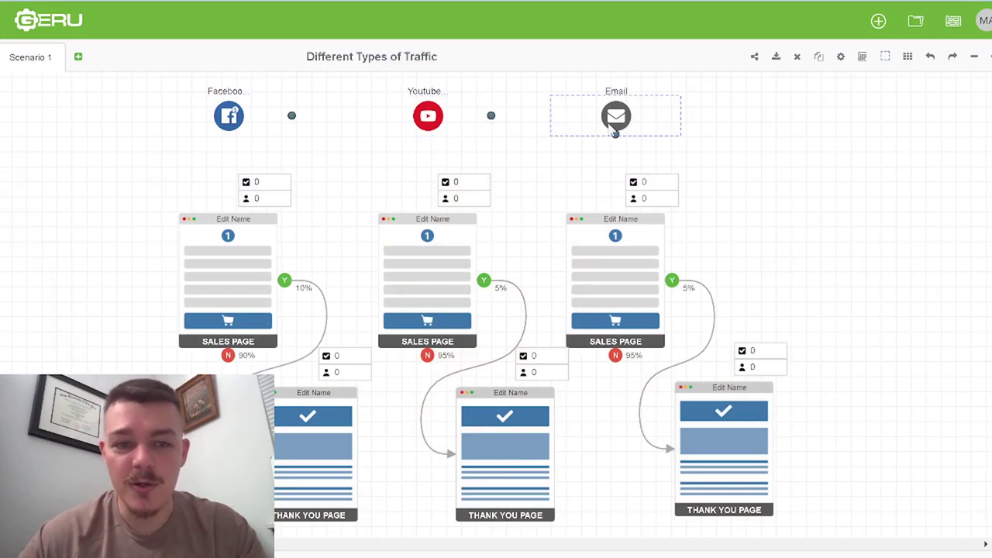
left_click(238, 129)
double_click(238, 129)
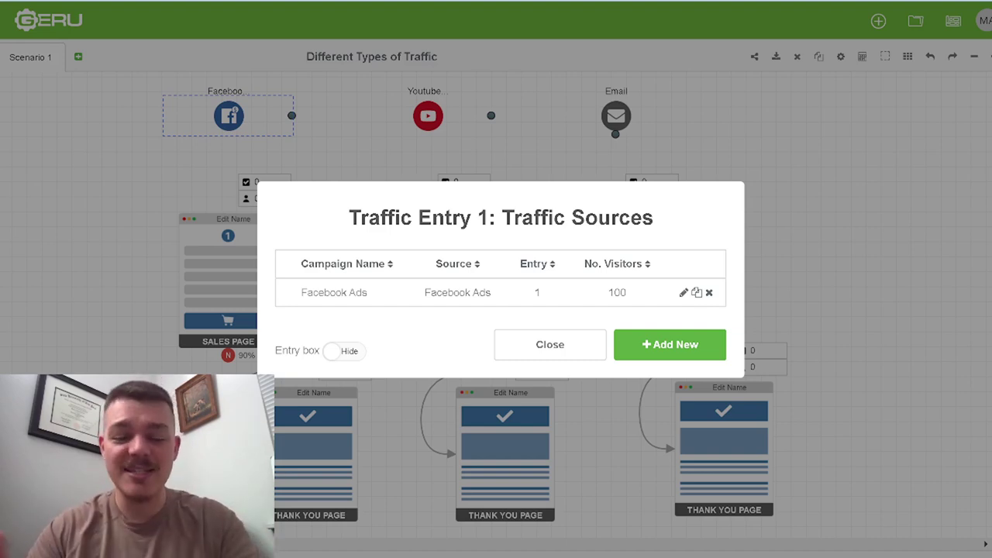
left_click(550, 349)
double_click(428, 118)
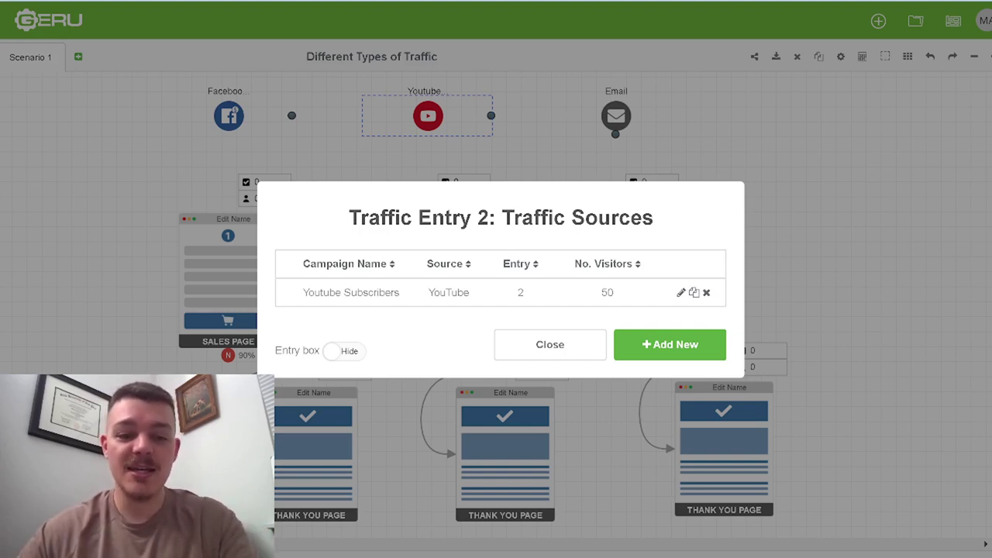
left_click(556, 336)
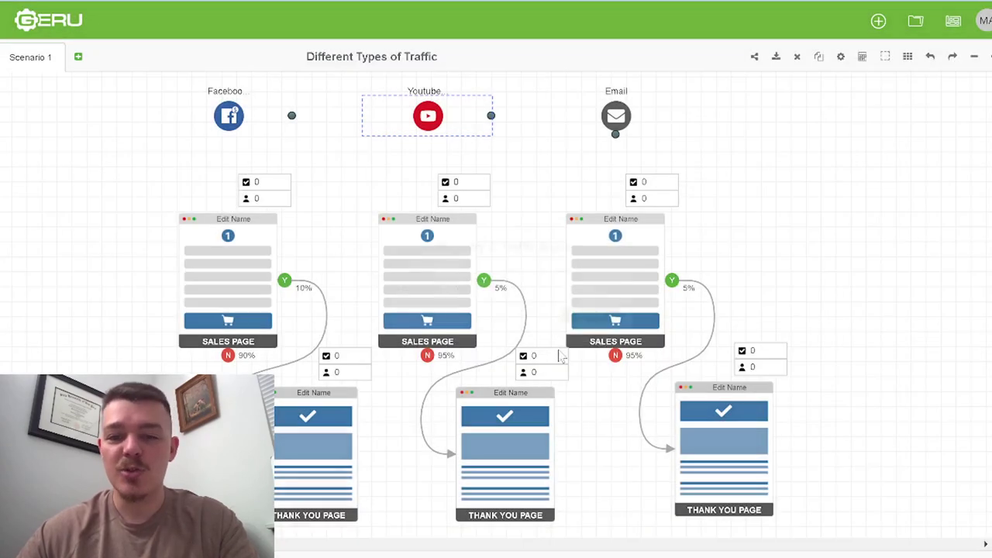
double_click(624, 124)
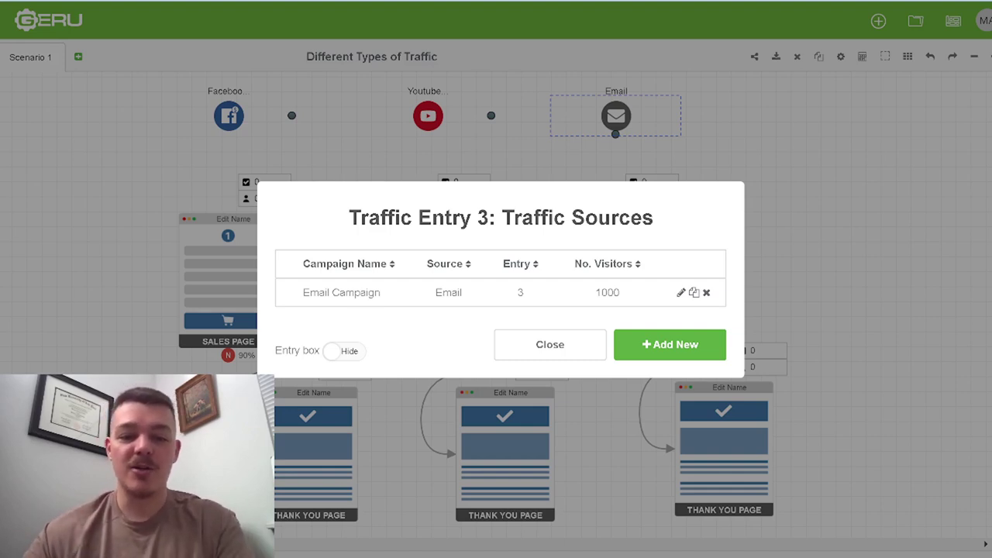
left_click(567, 356)
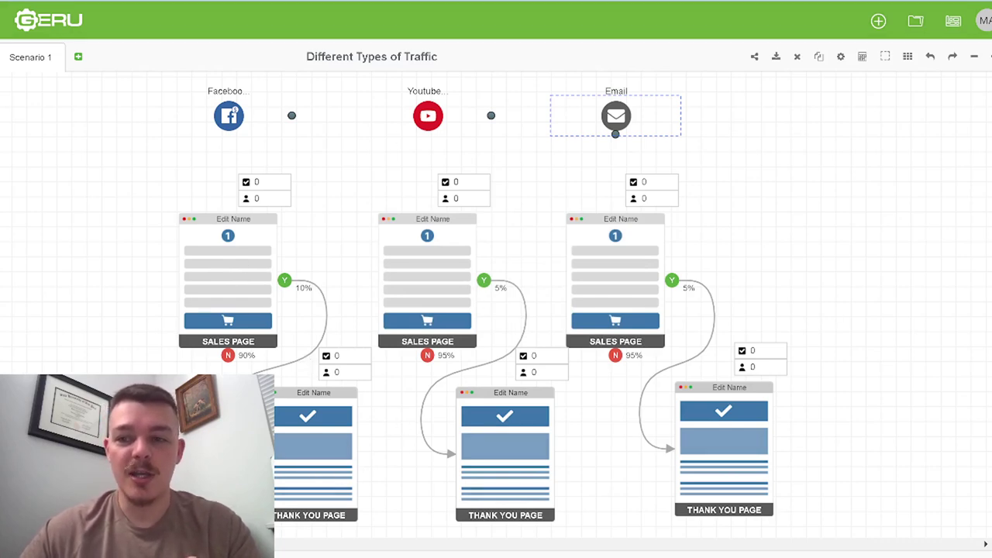
Reveal the products, traffic and expenses summary, and examine the Facebook Ads campaign's monthly visitors and CPC without changing them
left_click(988, 56)
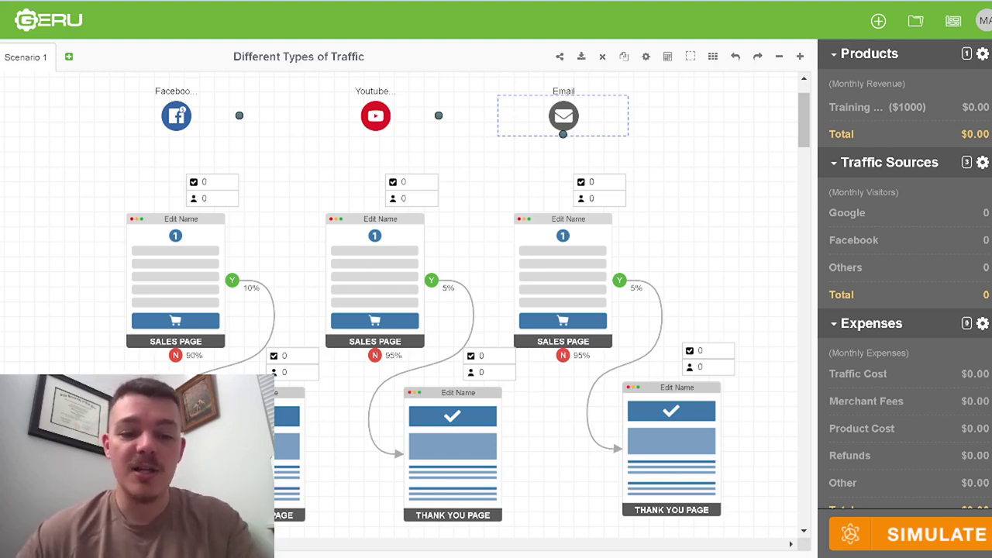
double_click(189, 126)
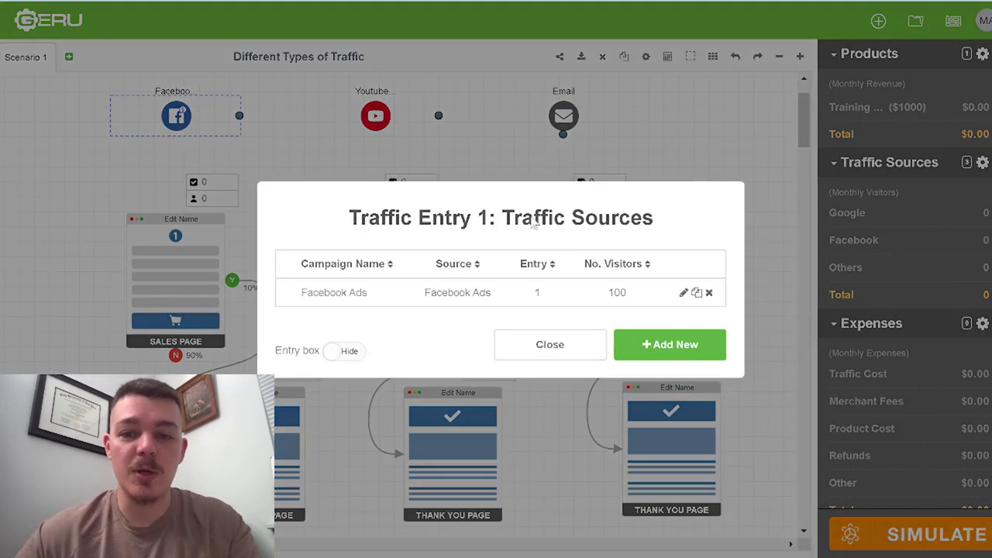
left_click(684, 292)
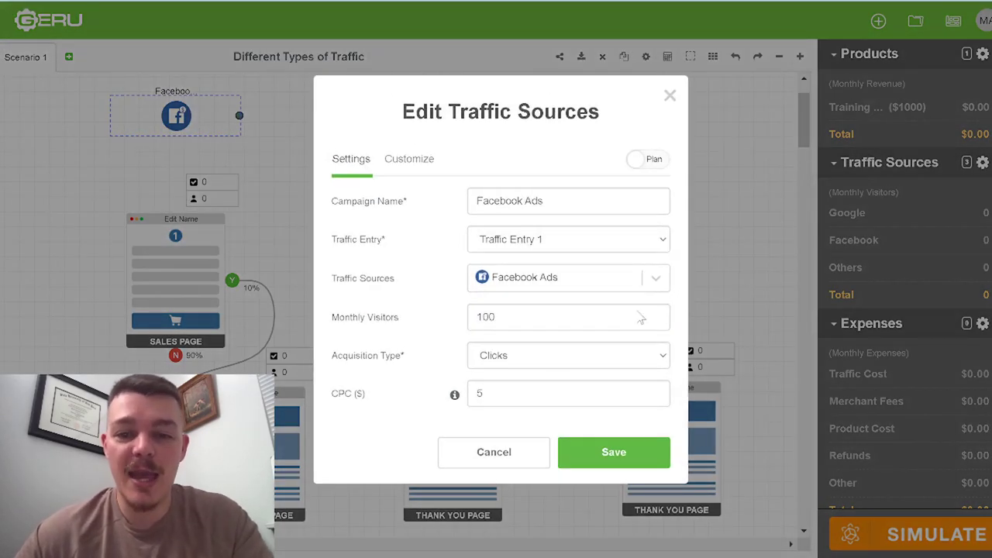
left_click(482, 396)
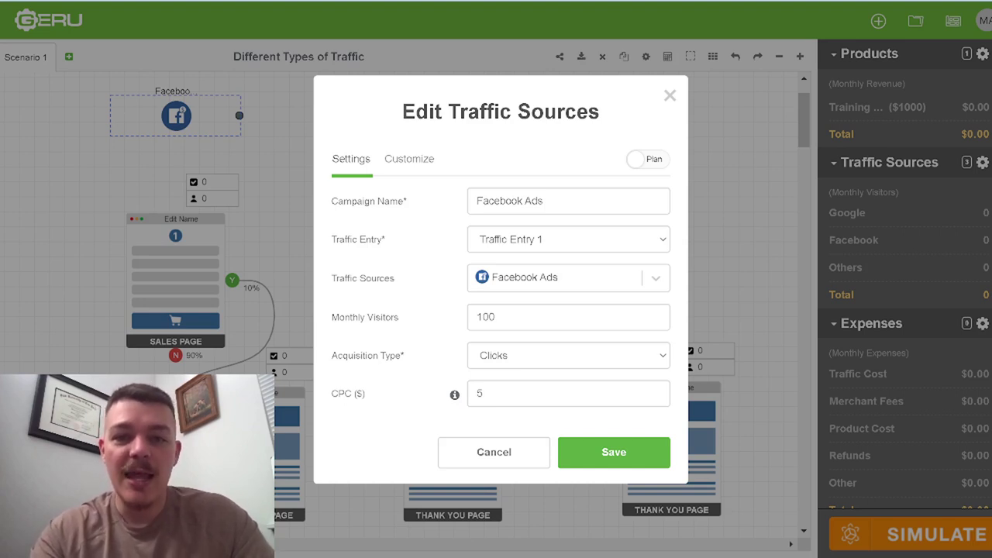
left_click(489, 397)
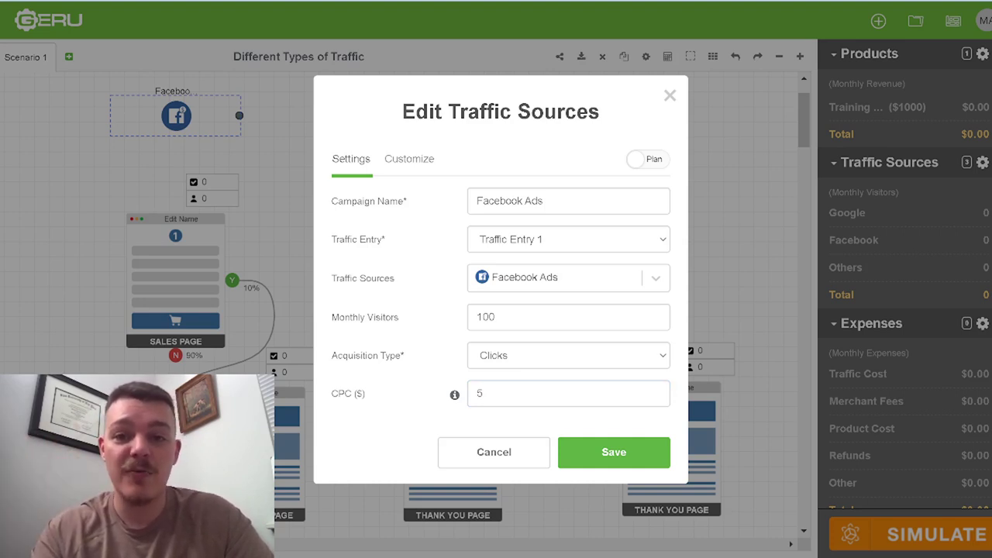
left_click(496, 434)
left_click(557, 355)
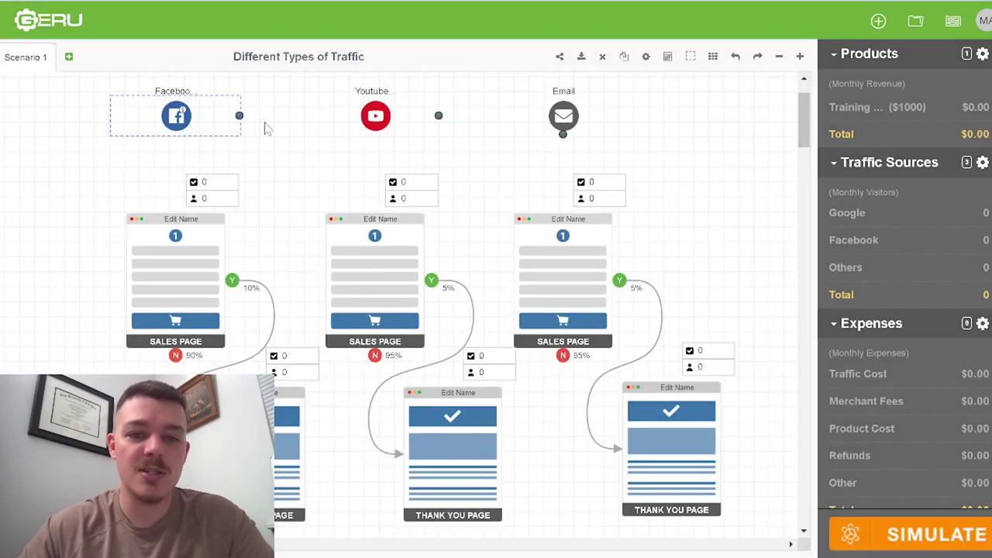
Connect the Facebook source to the first sales page, check that page's settings, and simulate the funnel
left_click_drag(240, 116, 176, 275)
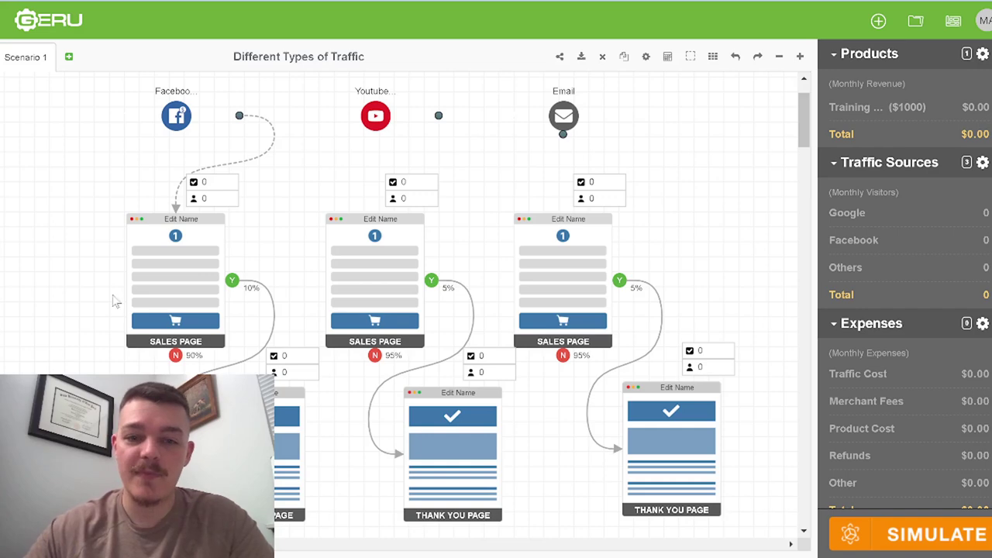
left_click(192, 281)
double_click(191, 278)
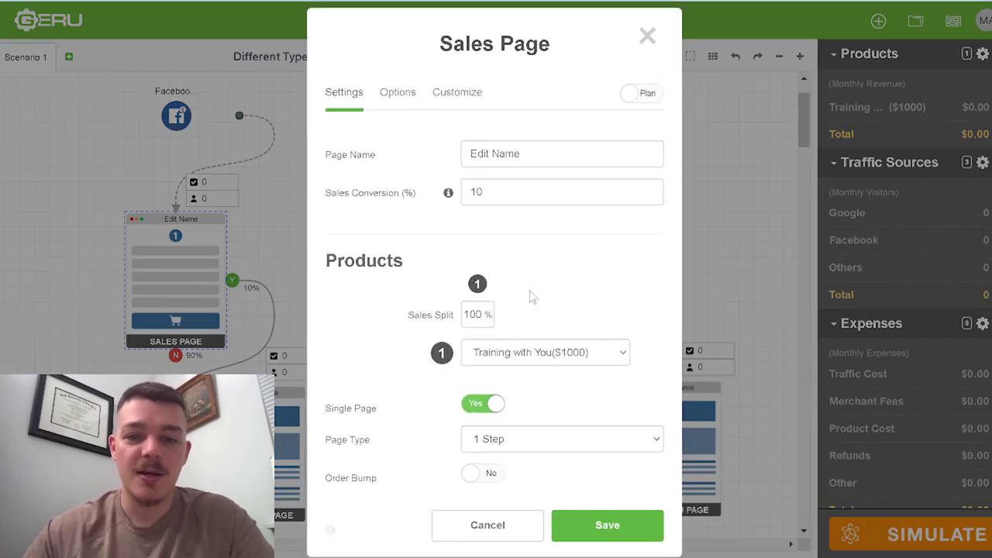
scroll(581, 317, "down", 1)
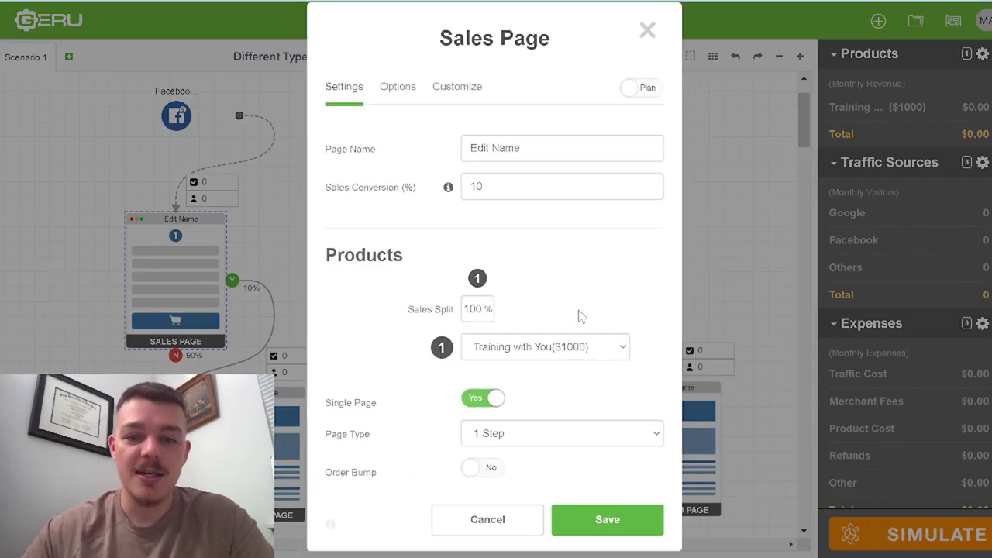
left_click(647, 31)
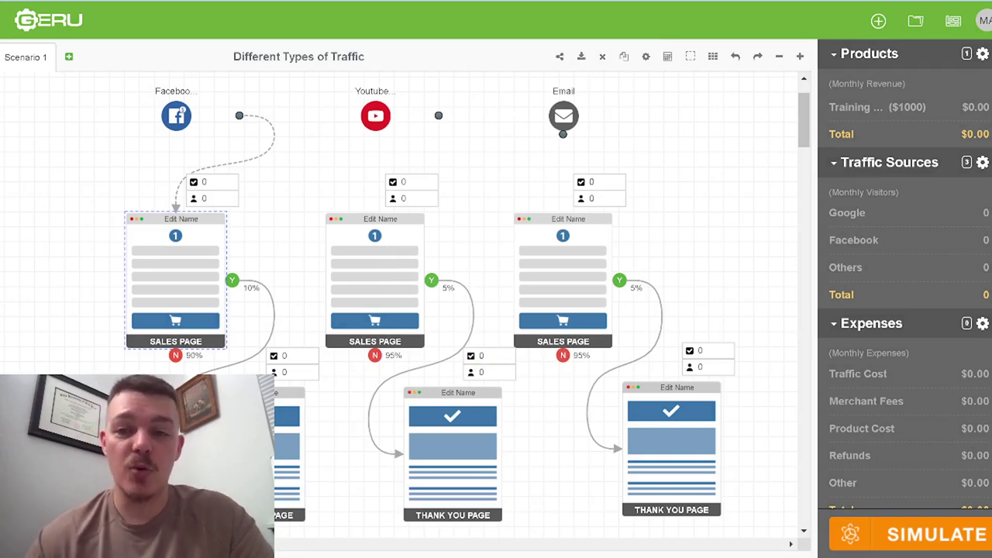
left_click(904, 542)
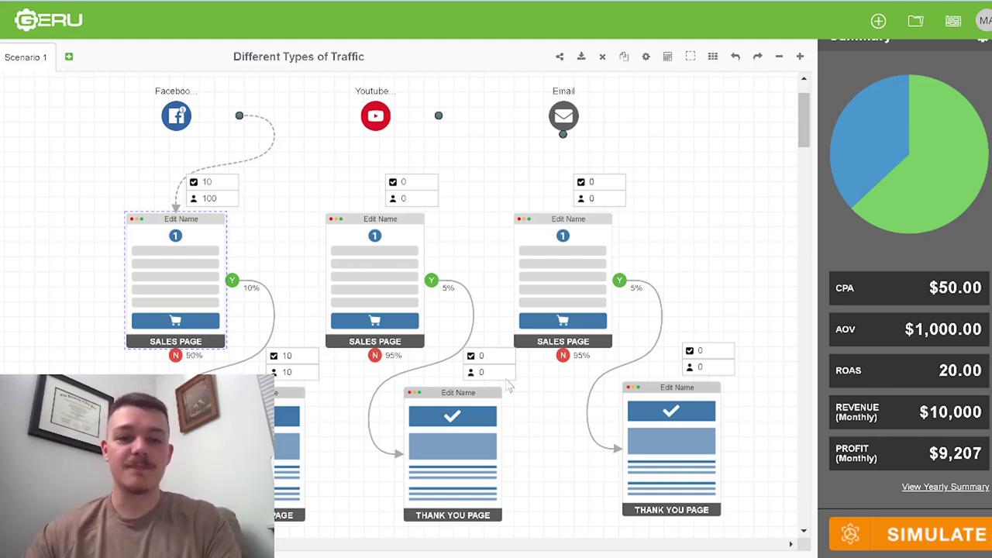
Replace the Facebook connection with one from the YouTube source to the second sales page, and simulate the funnel
left_click(264, 160)
key("Delete")
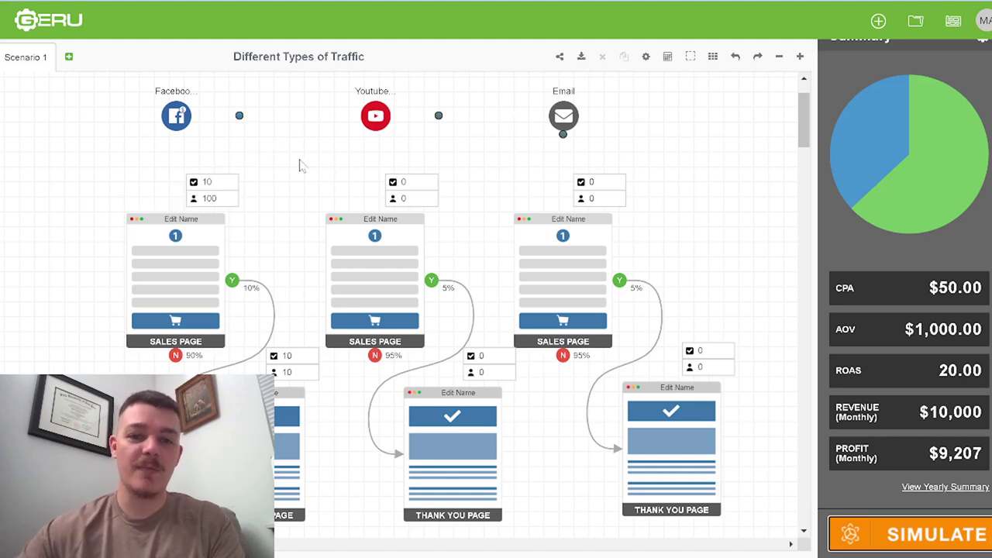
left_click_drag(439, 117, 378, 275)
left_click(379, 123)
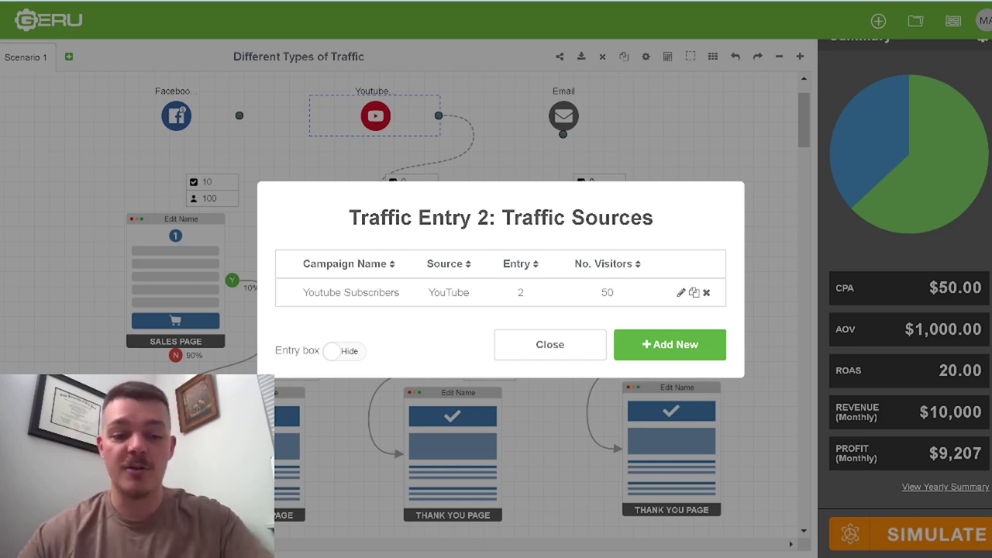
left_click(589, 344)
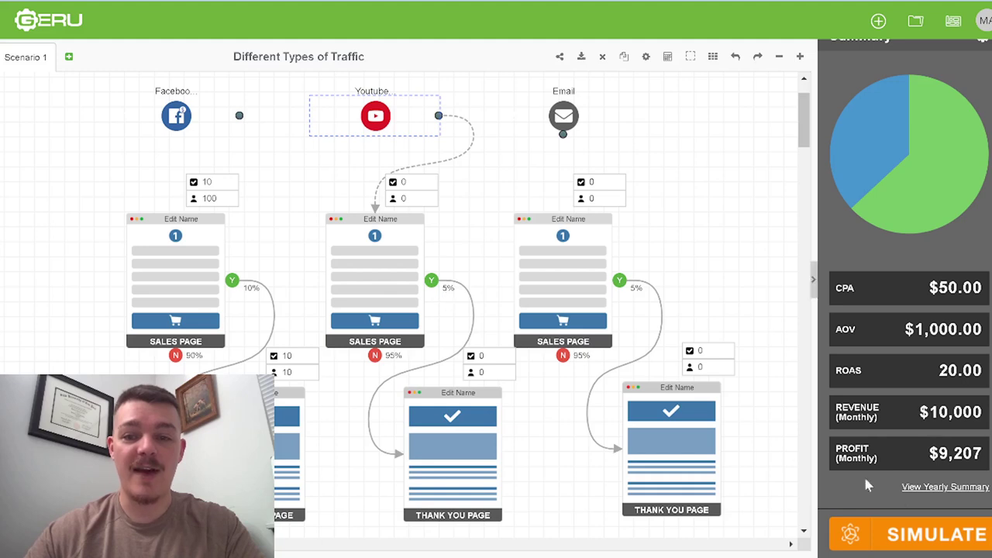
left_click(930, 536)
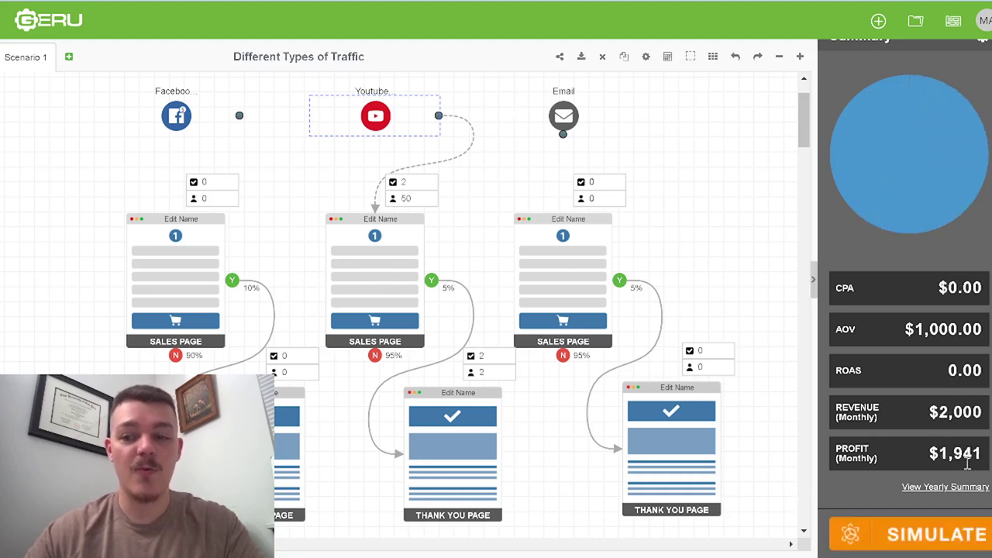
Set the second sales page's sales conversion to 10% and rerun the simulation
left_click(392, 318)
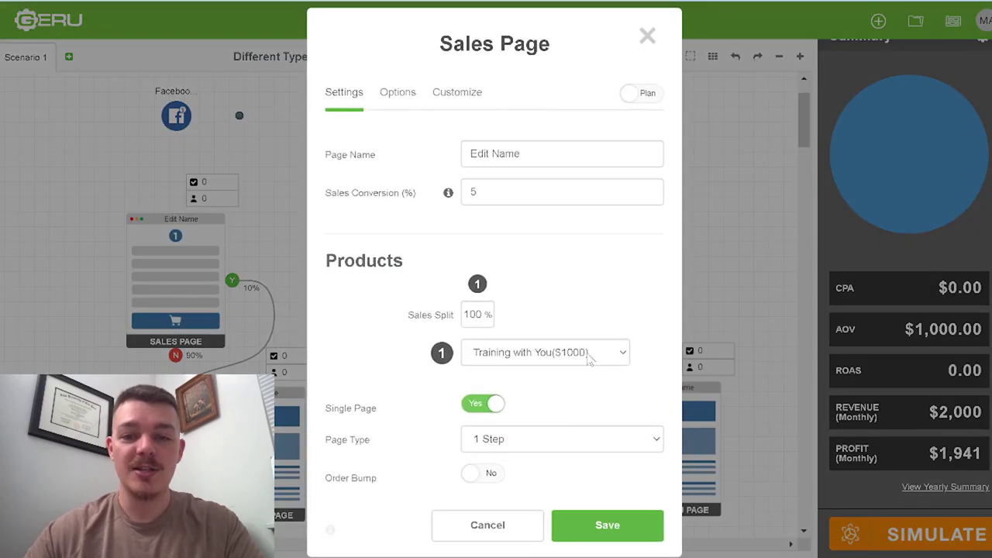
double_click(479, 192)
type("10")
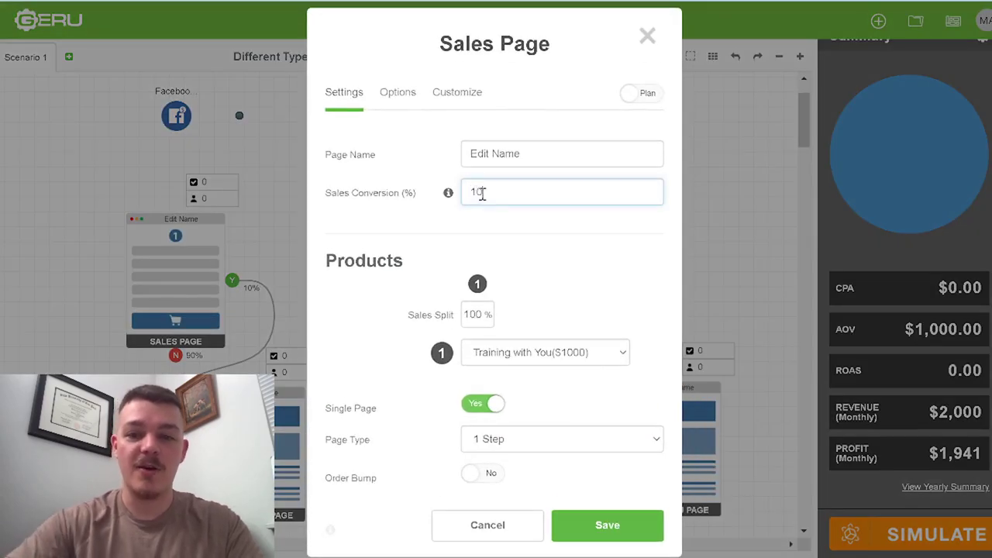
left_click(657, 535)
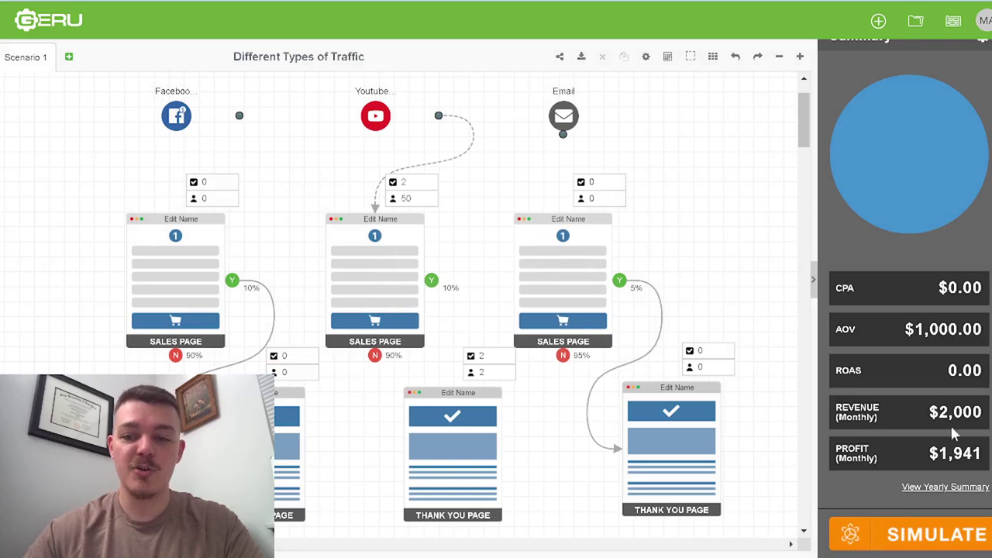
left_click(937, 531)
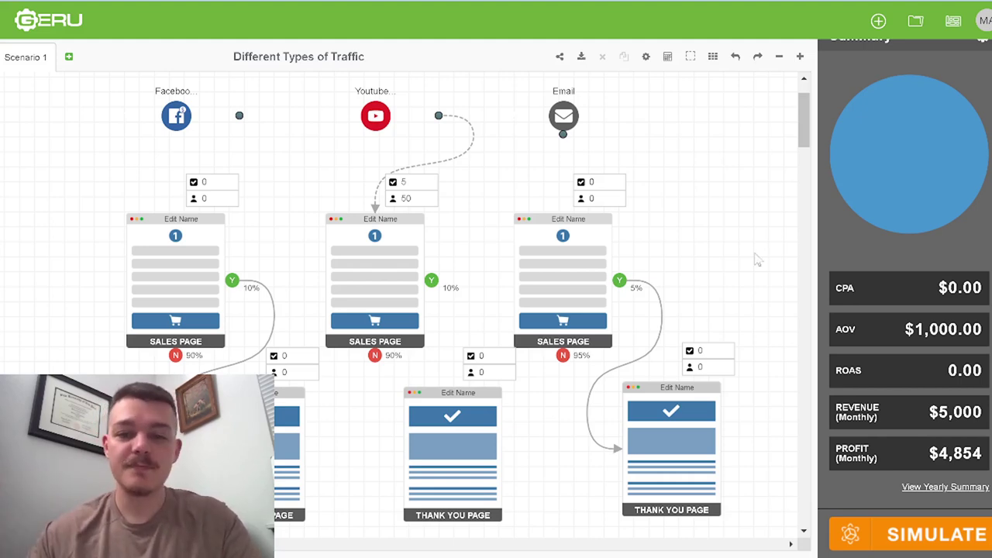
Link the second sales page's Yes output to its thank you page and Facebook to the first sales page, and simulate both sources
left_click_drag(432, 281, 451, 450)
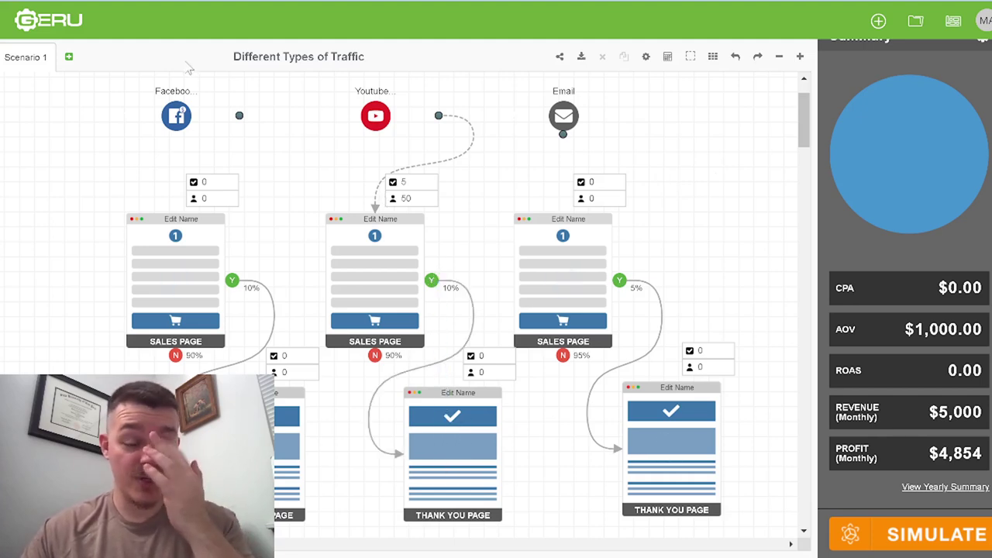
left_click_drag(240, 115, 177, 288)
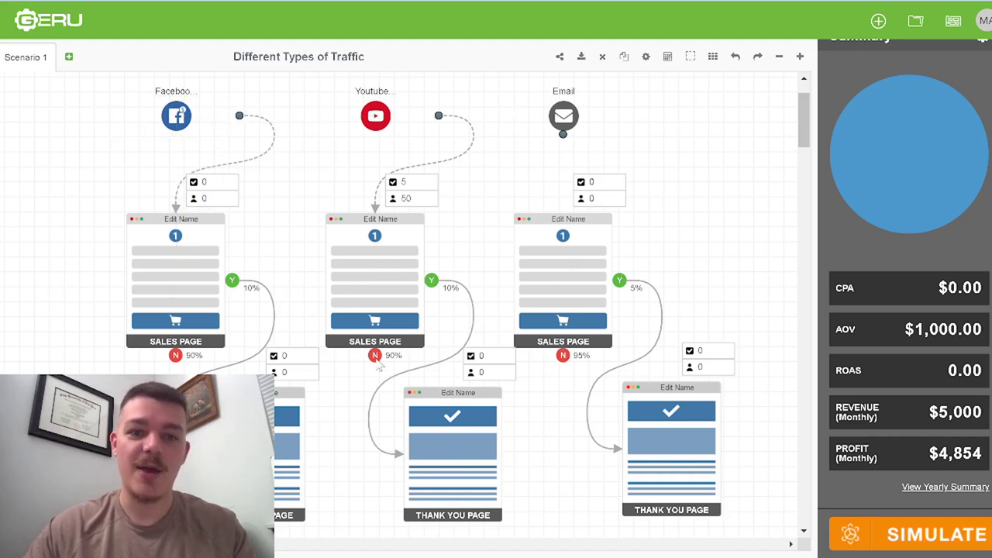
left_click(922, 541)
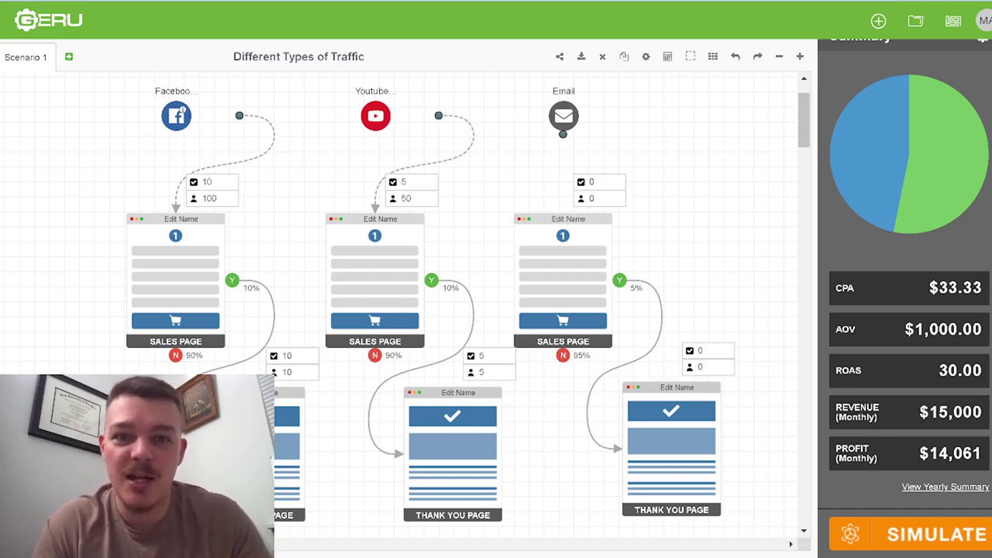
Remove the YouTube connection and simulate Facebook traffic alone with the first sales page's sales conversion set to 1%
left_click(471, 160)
key("Delete")
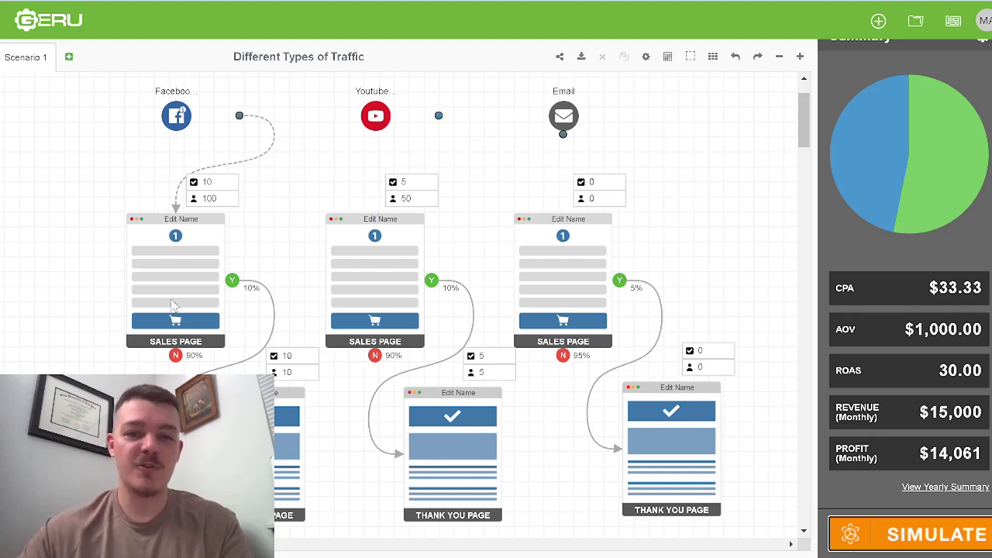
double_click(183, 309)
double_click(478, 192)
type("1")
left_click(609, 525)
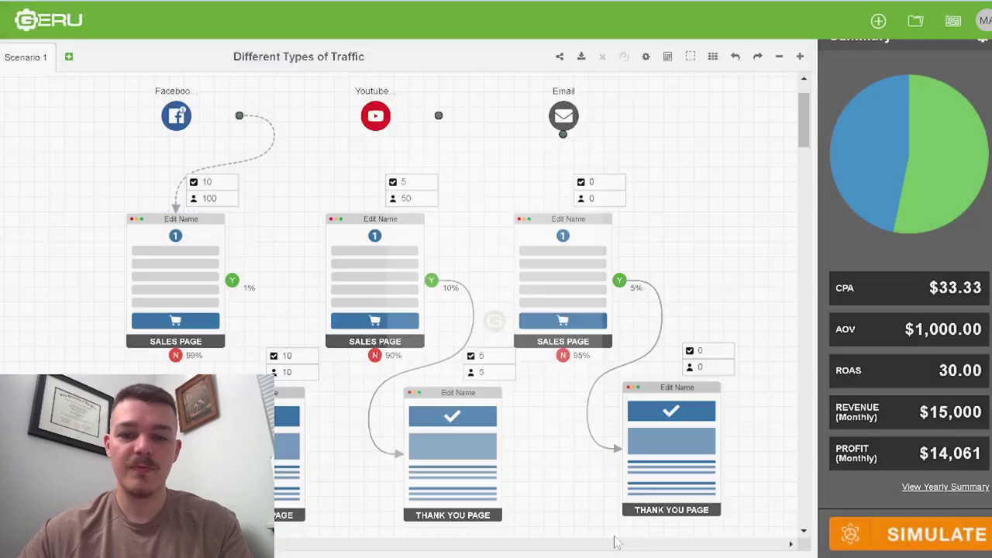
left_click(940, 535)
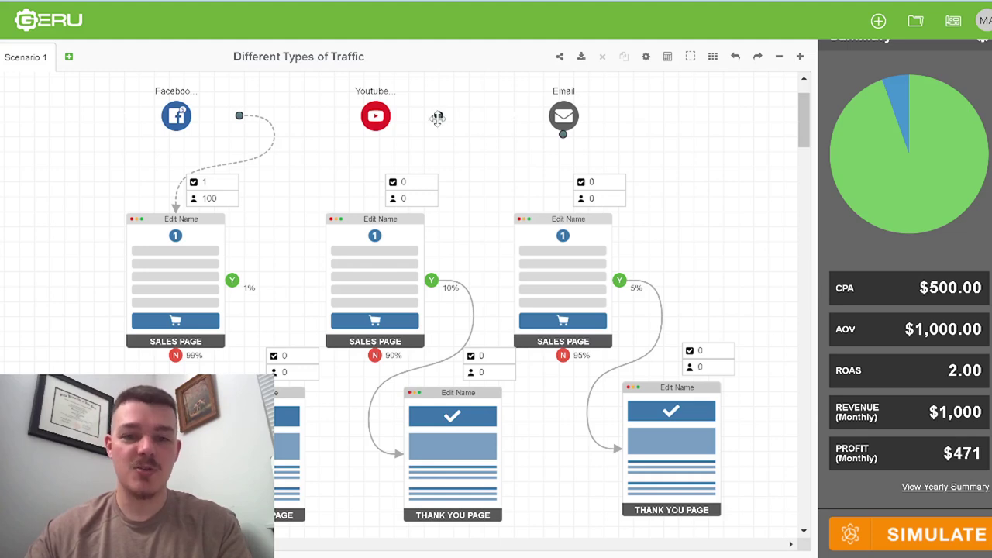
Set the first sales page's sales conversion to 10% and save the page settings
left_click(195, 302)
double_click(196, 303)
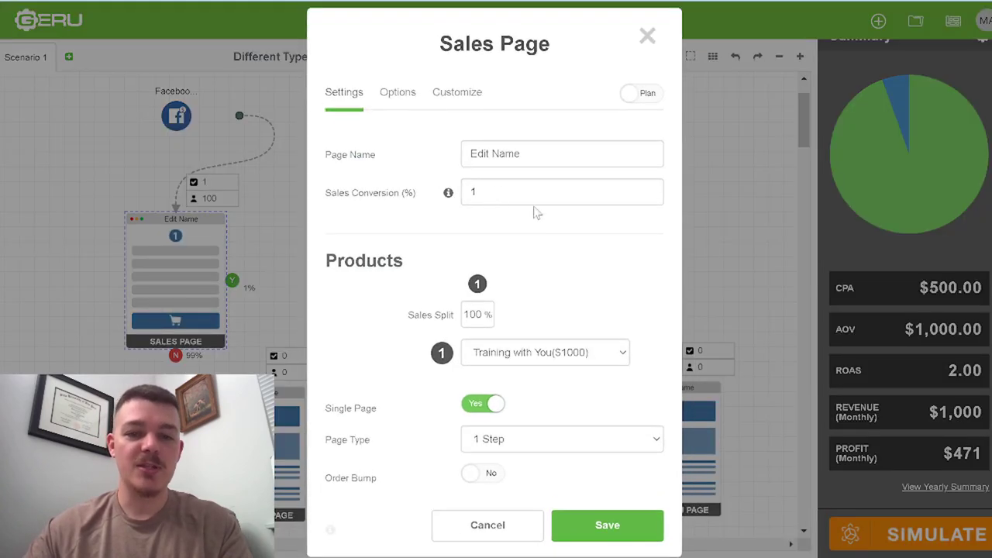
double_click(473, 191)
type("10")
left_click(645, 535)
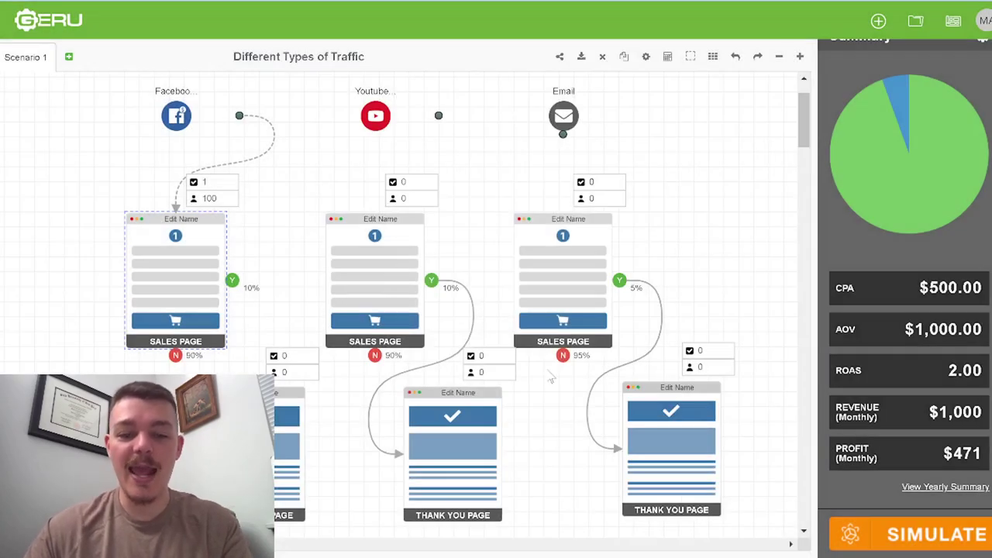
Connect the YouTube source to the second sales page and the Email source to the third sales page
left_click_drag(439, 115, 376, 292)
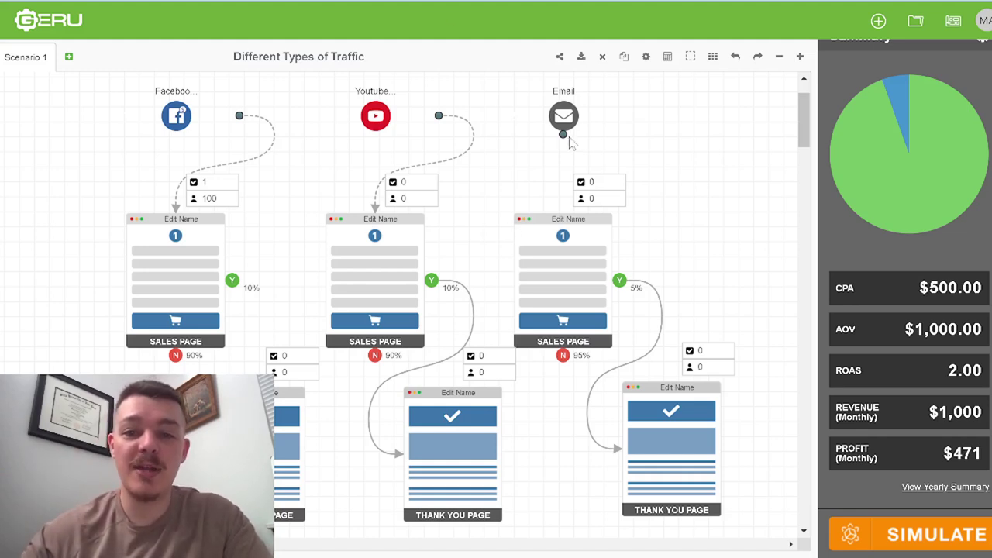
left_click_drag(563, 134, 563, 281)
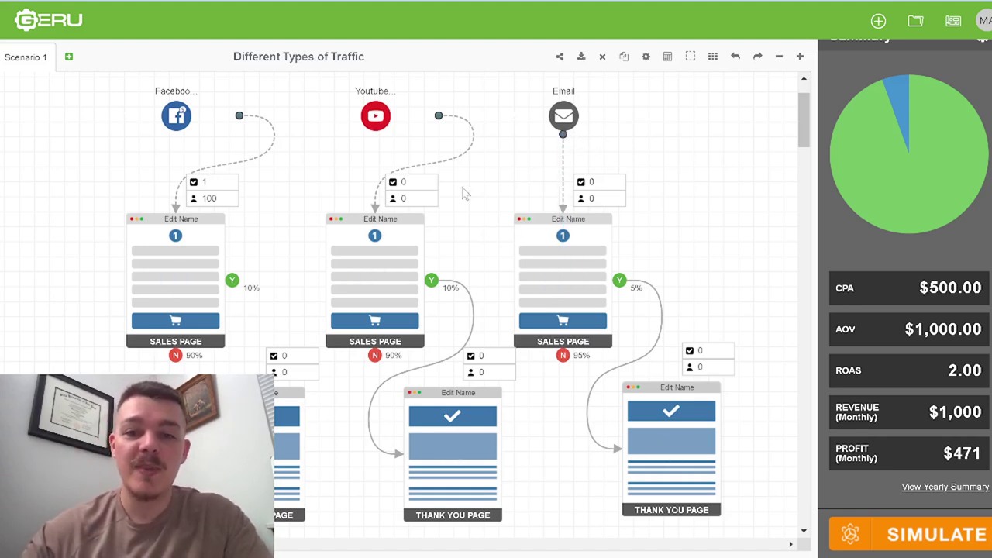
Remove the connections from the YouTube and Facebook sources to their sales pages
left_click(455, 161)
key("Delete")
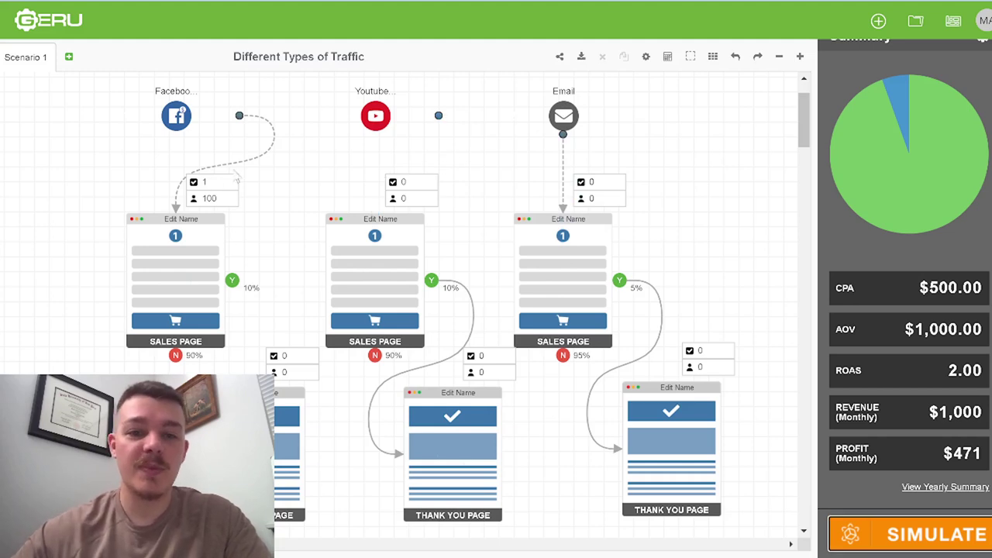
left_click(248, 166)
key("Delete")
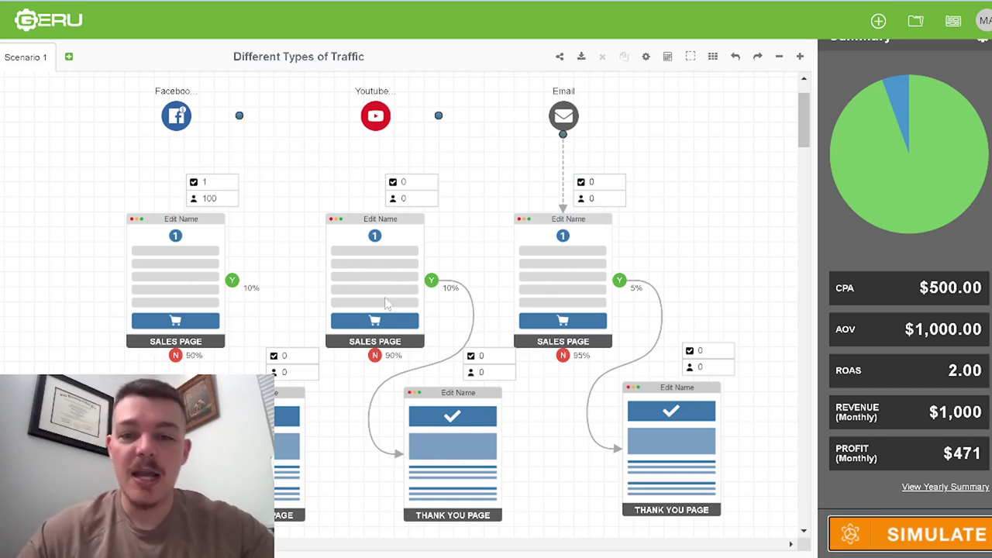
Review the Email source's campaign list and simulate the funnel with Email traffic alone
double_click(565, 118)
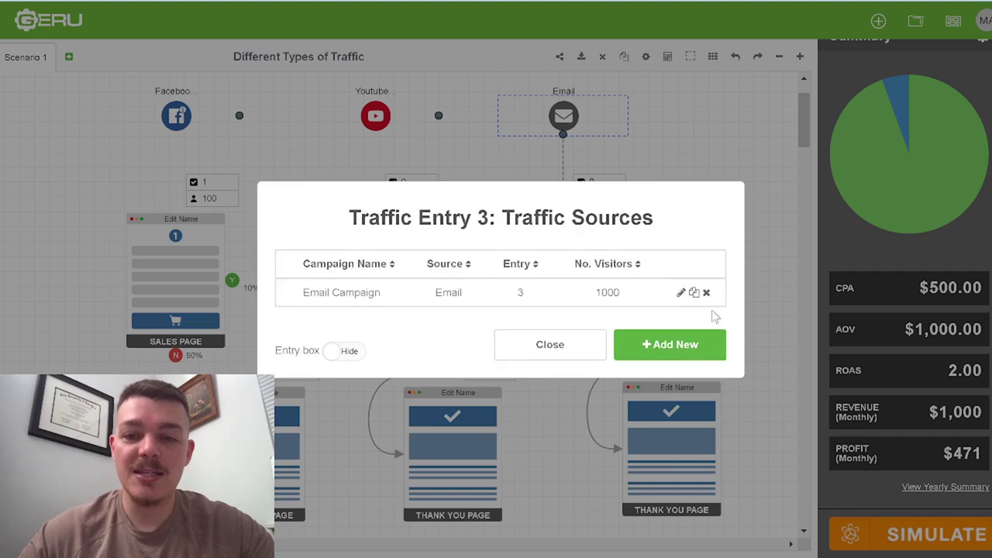
left_click(560, 356)
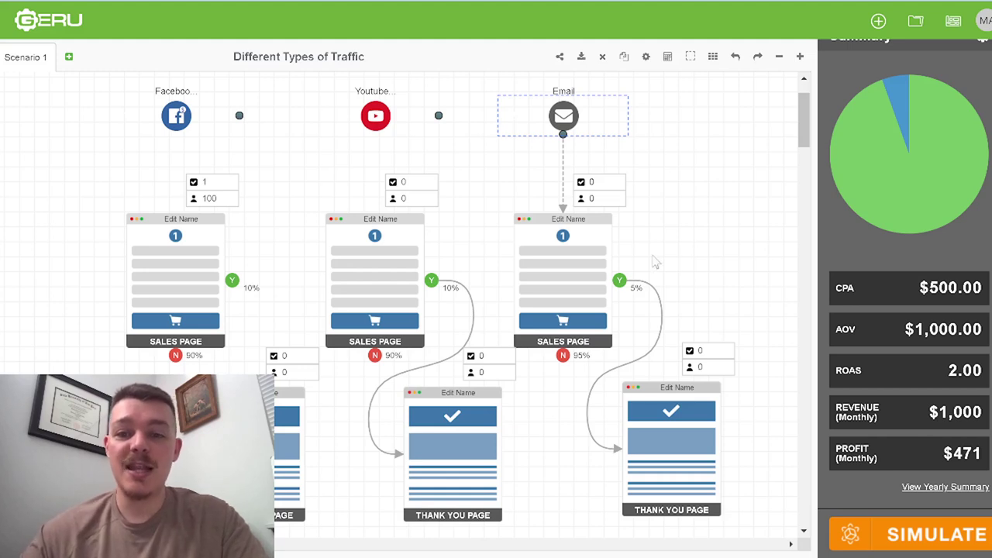
left_click(949, 551)
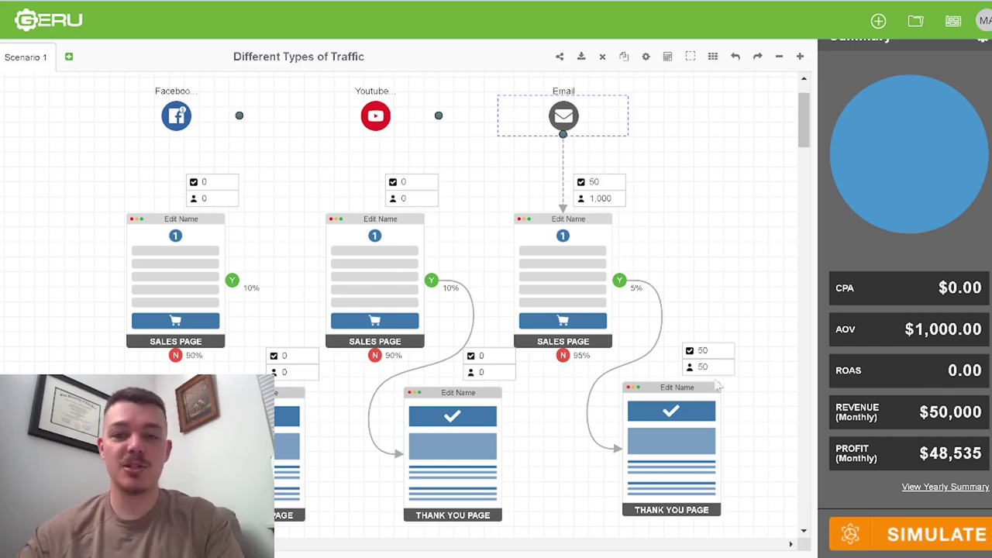
Set the Email campaign's monthly visitors to 100, save it and simulate the funnel
left_click(564, 116)
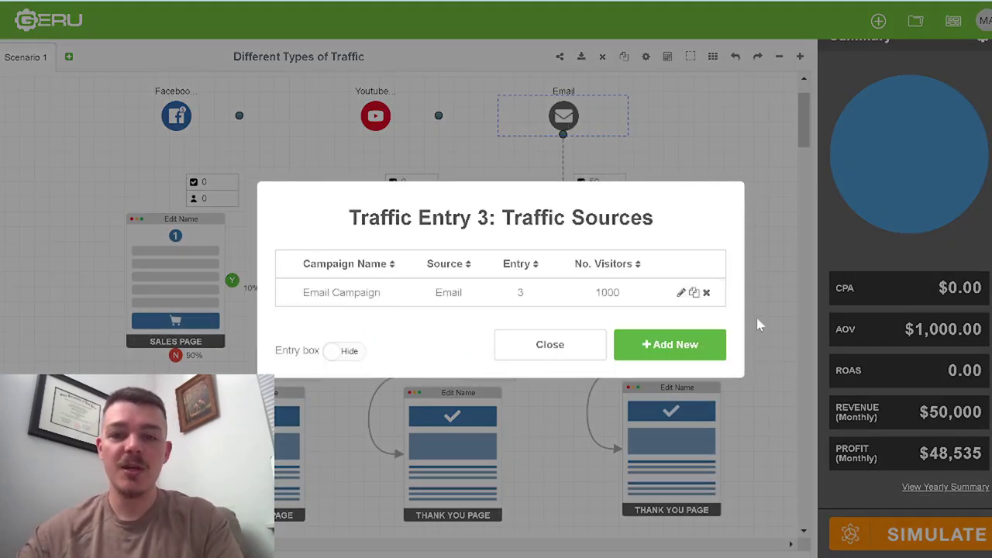
left_click(682, 292)
left_click(507, 317)
key("BackSpace")
key("BackSpace")
type("00")
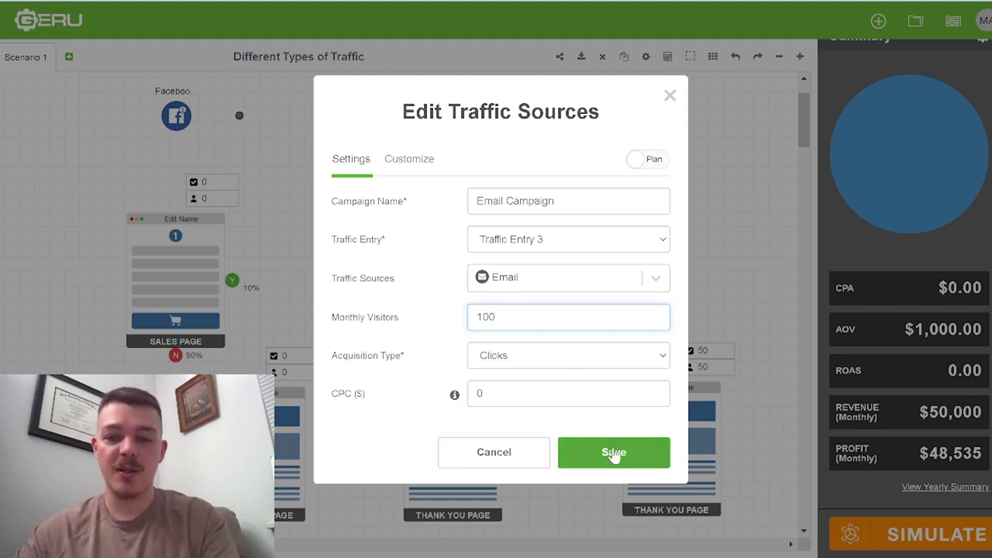
left_click(616, 454)
left_click(548, 351)
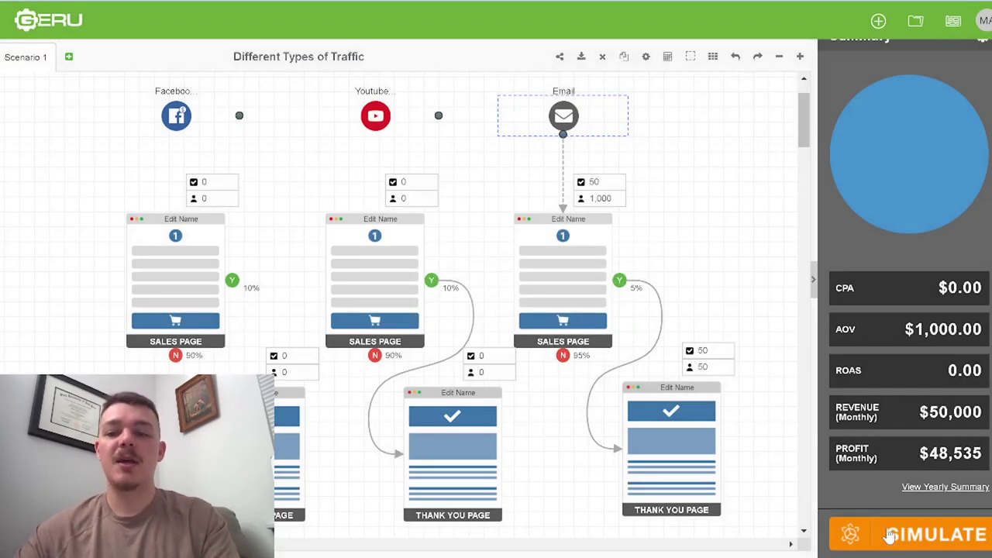
left_click(924, 537)
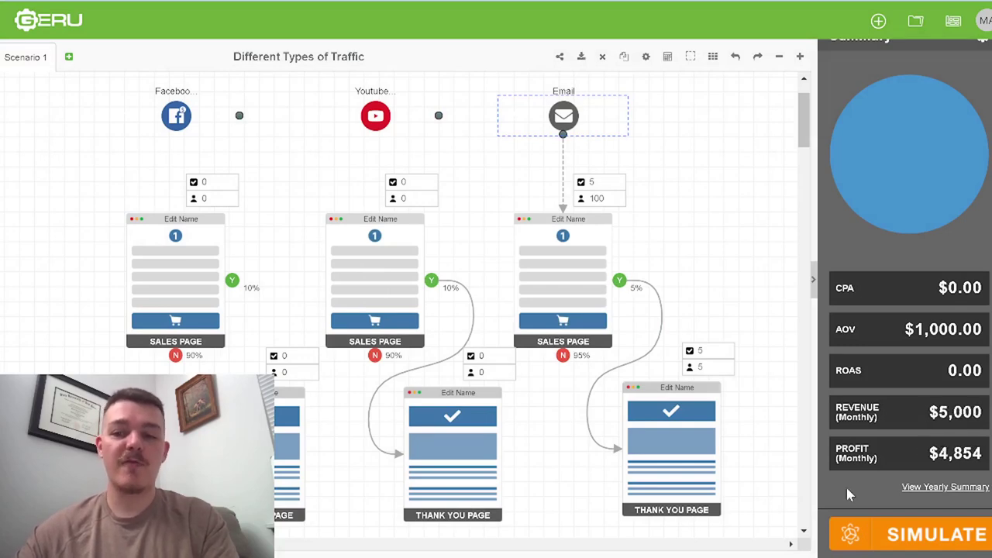
Raise the Email campaign's monthly visitors to 200, save it and rerun the simulation
left_click(564, 118)
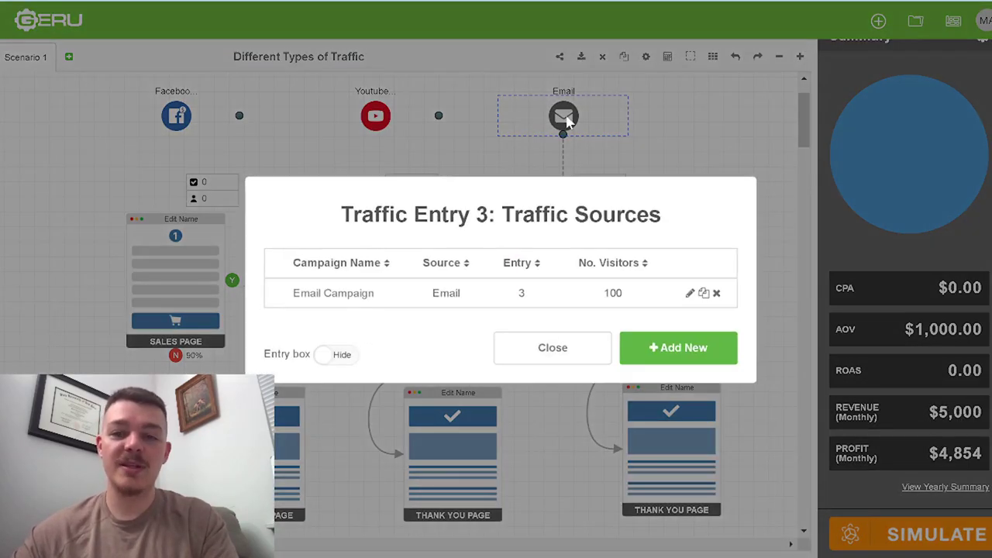
left_click(681, 292)
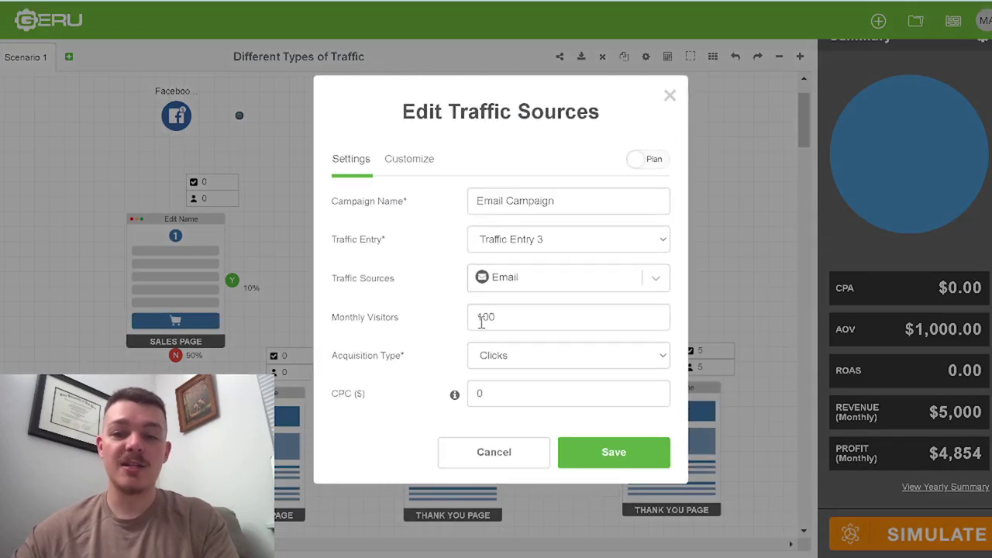
left_click_drag(476, 318, 480, 321)
type("2")
left_click(624, 452)
left_click(574, 346)
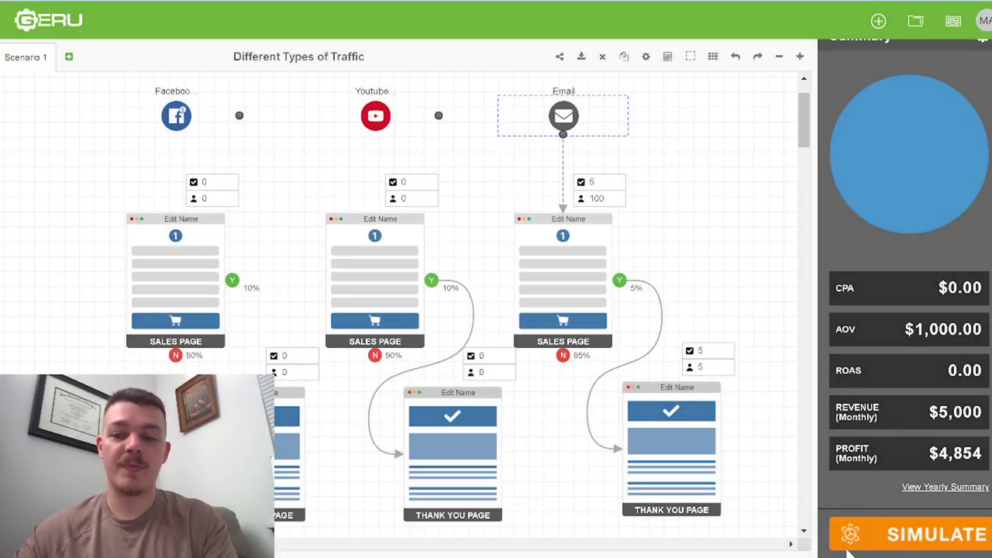
left_click(907, 543)
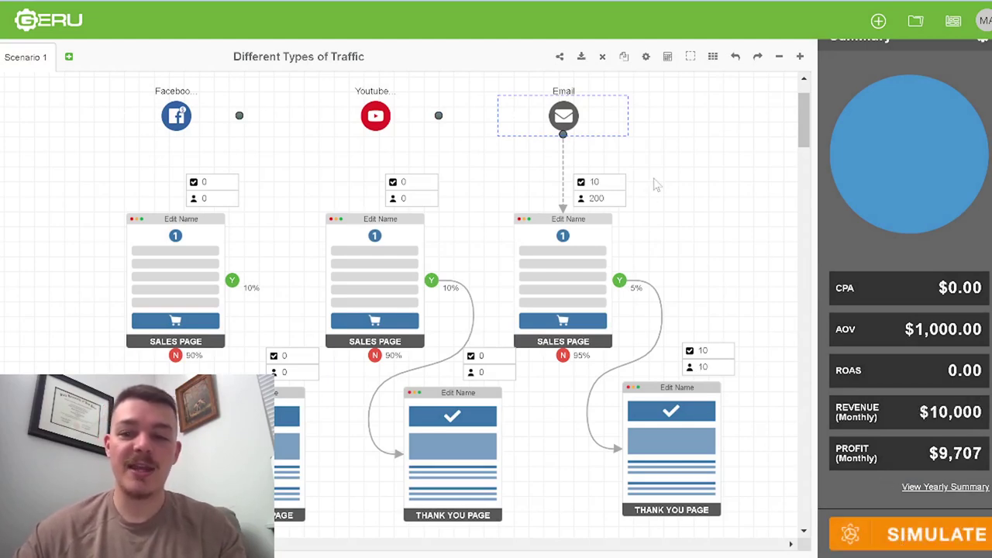
Increase the Email campaign's monthly visitors to 400, save it and simulate again
left_click(570, 124)
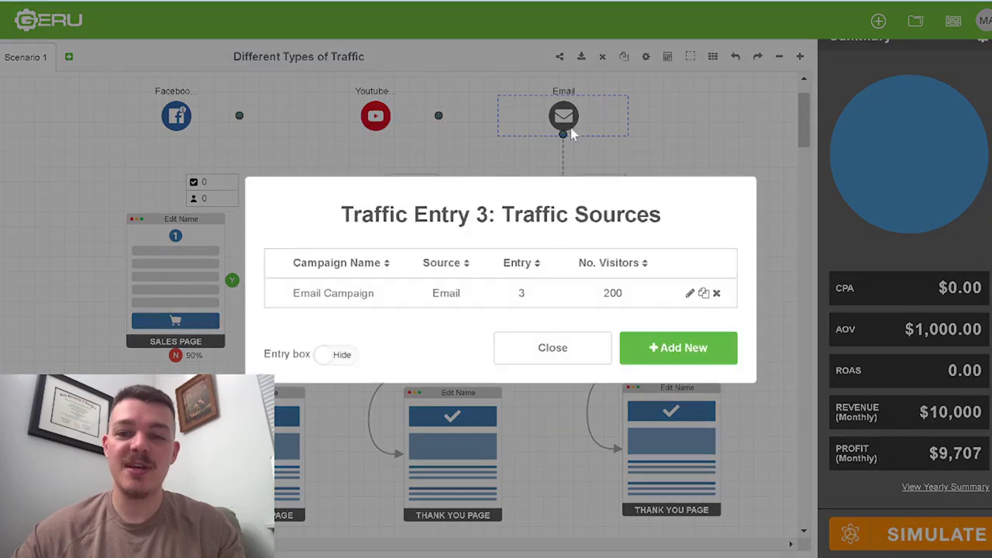
left_click(680, 293)
left_click_drag(485, 320, 478, 319)
type("400")
left_click(659, 454)
left_click(569, 353)
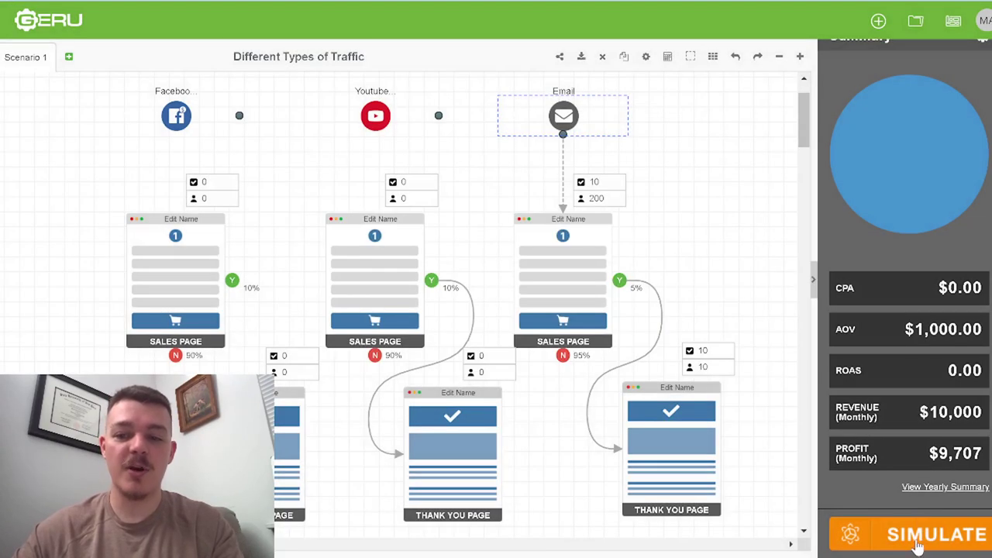
left_click(916, 543)
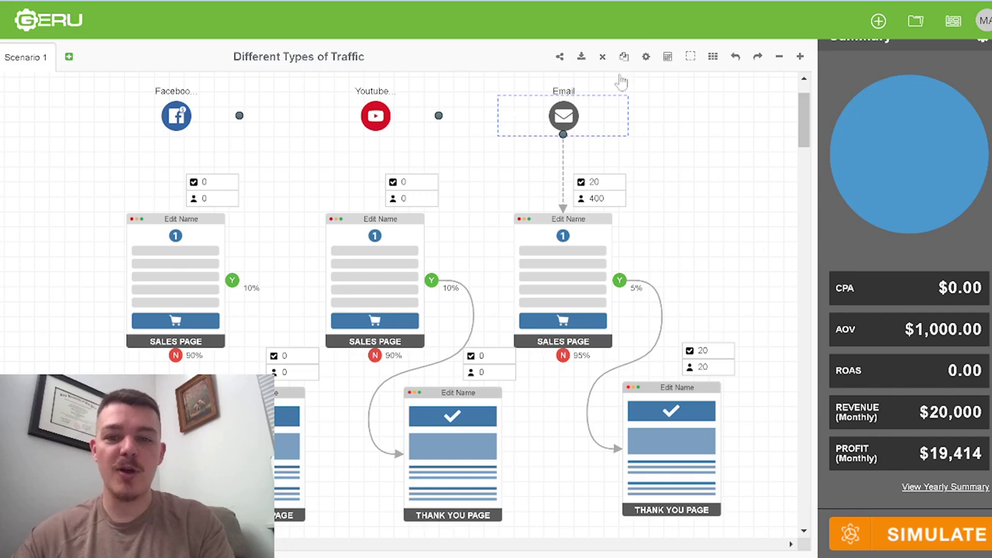
Set the Email campaign's monthly visitors to 500, save it and close the traffic sources
left_click(568, 121)
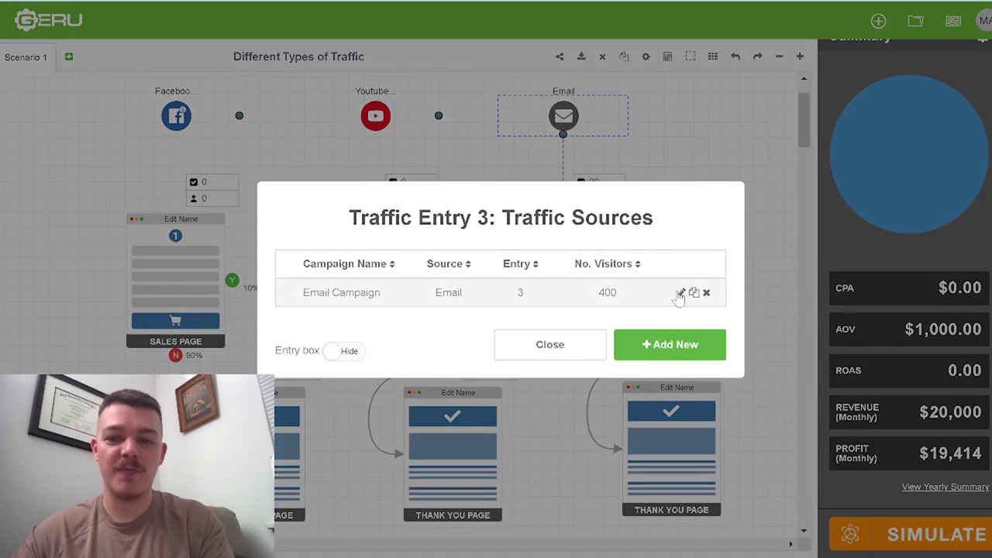
left_click(681, 292)
left_click(479, 317)
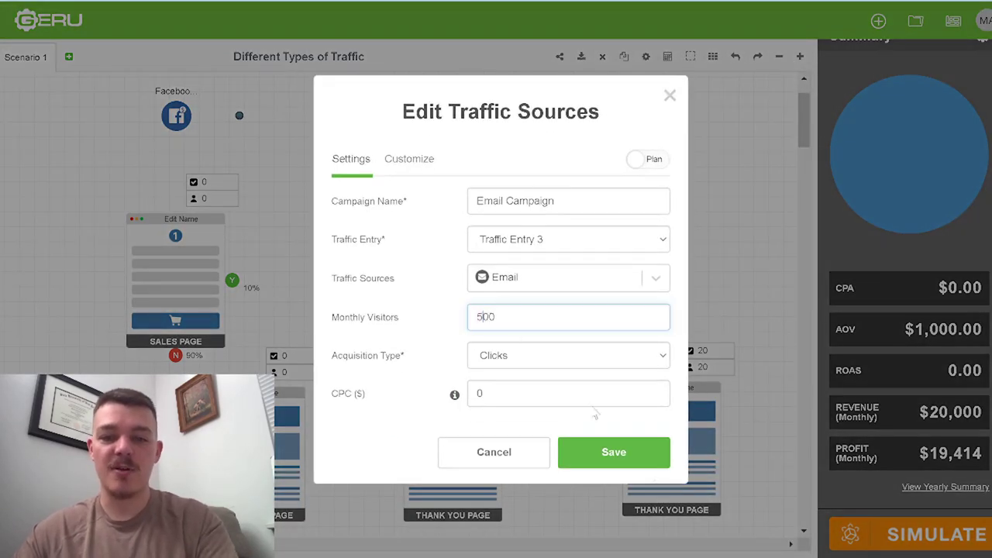
key("BackSpace")
type("5")
left_click(647, 464)
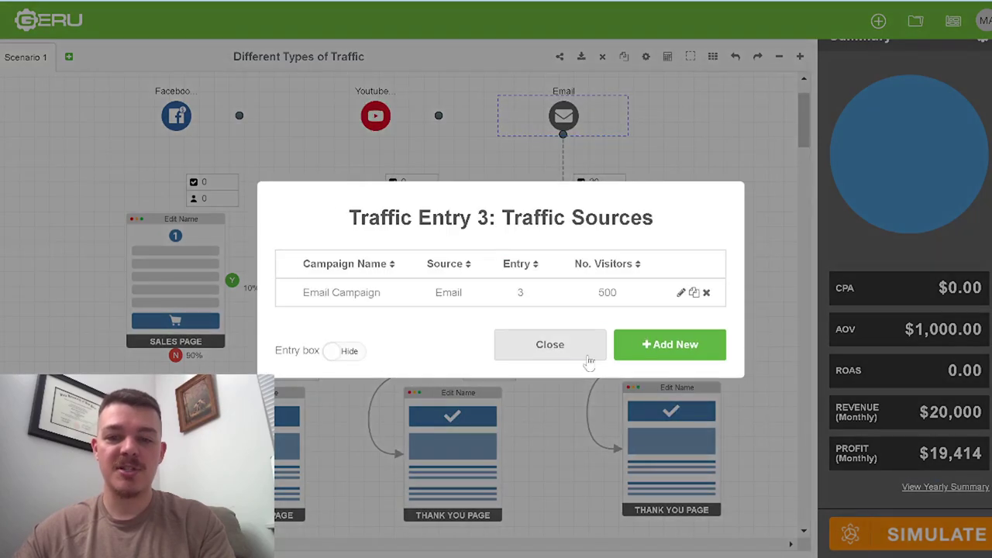
left_click(585, 352)
Reconnect YouTube to the second sales page and Facebook to the first, and simulate all three sources together
left_click_drag(438, 116, 375, 256)
left_click_drag(239, 116, 176, 264)
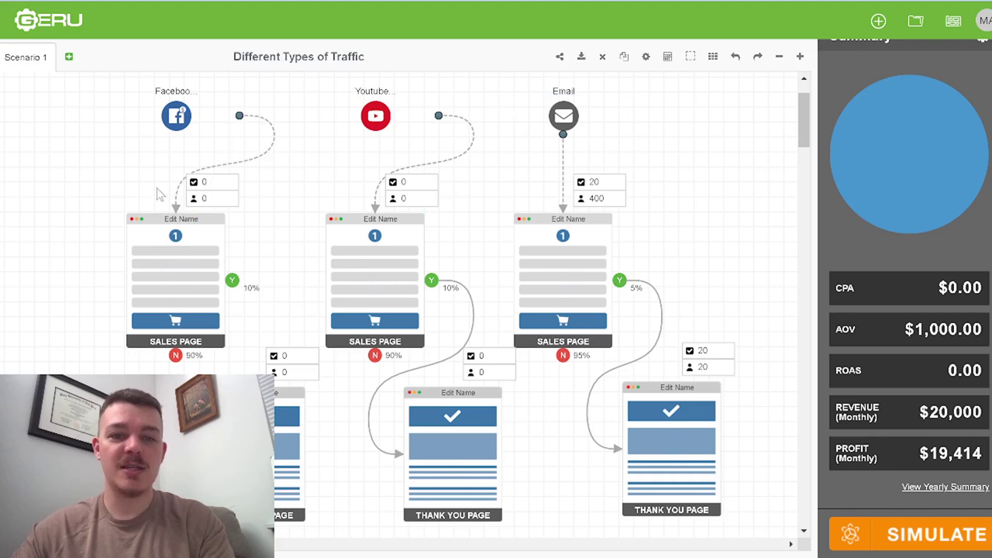
left_click(940, 536)
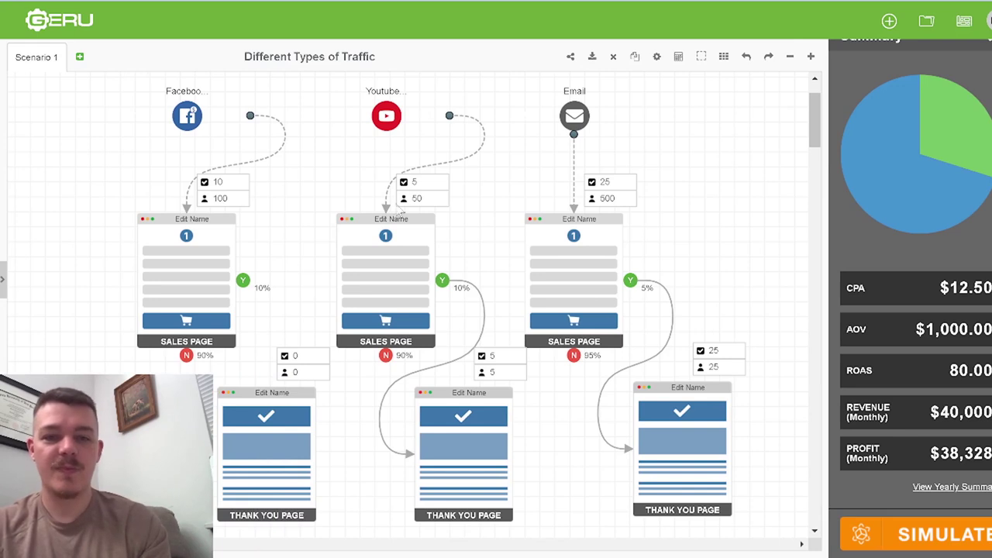
Link the first sales page's Yes output to its thank you page and rerun the simulation of all sources
left_click_drag(243, 280, 267, 451)
left_click(985, 541)
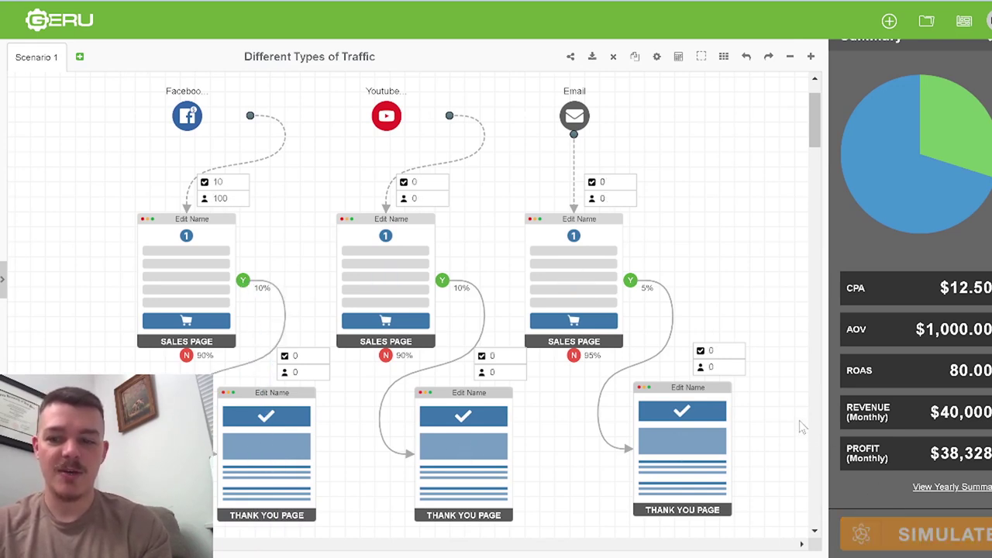